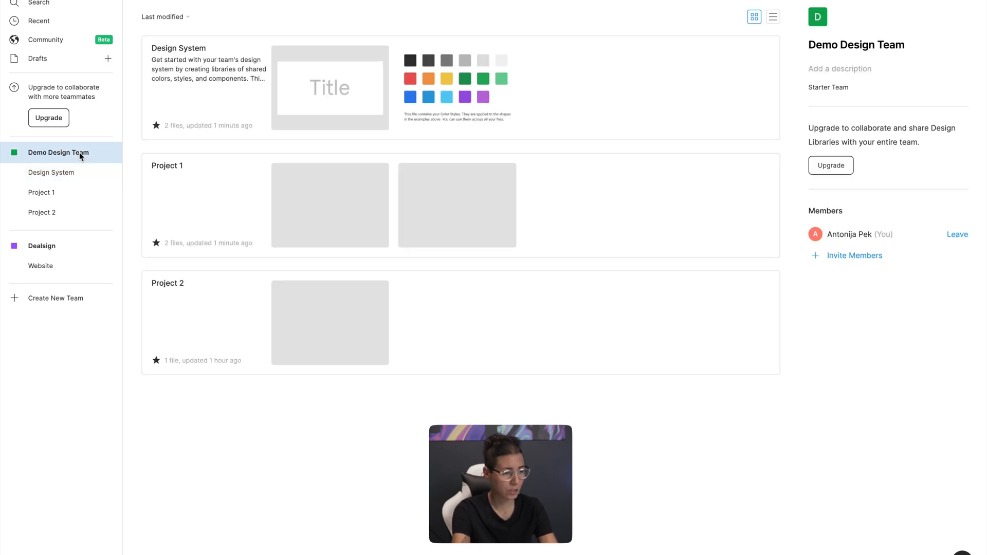
Open the Demo Colors Styles file from the Design System project
{"action": "left_click", "coordinate": [81, 173]}
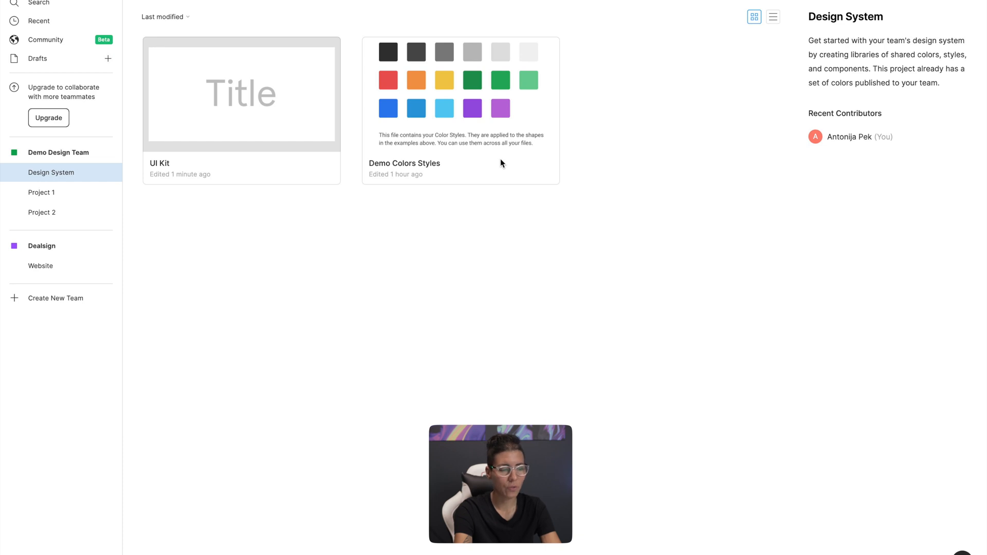
{"action": "left_click", "coordinate": [485, 107]}
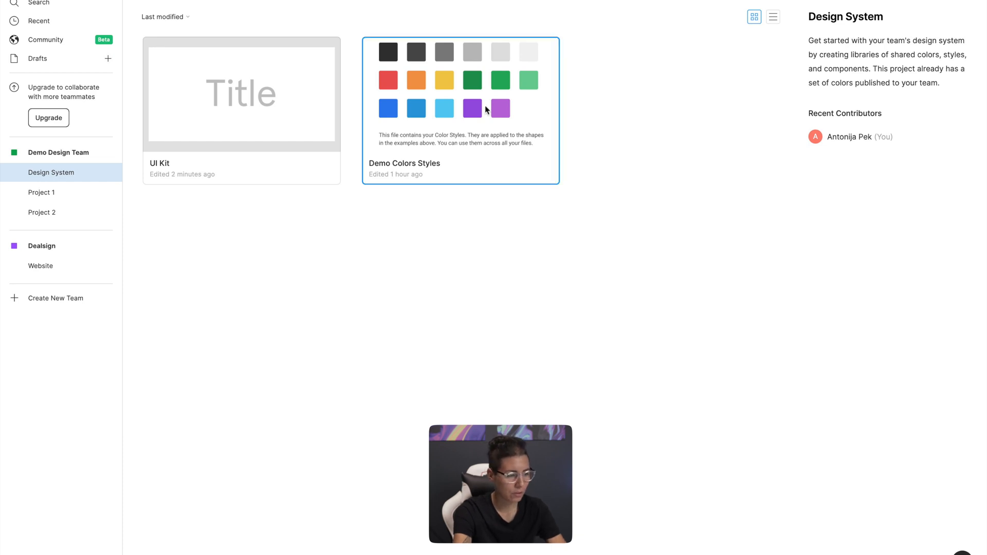
{"action": "double_click", "coordinate": [486, 107]}
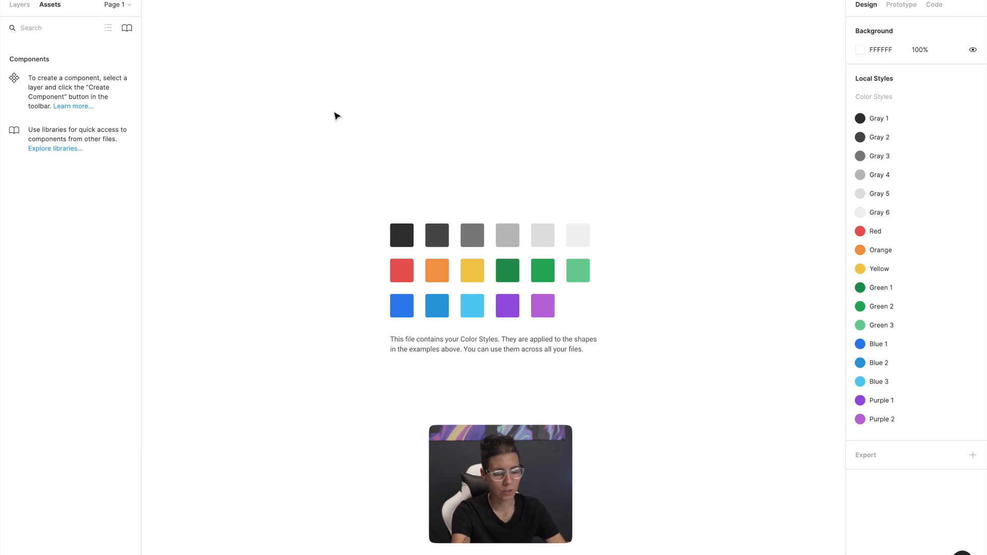
Add a 100 × 100 square above the color swatches and fill it with magenta E930E1
{"action": "key", "text": "r"}
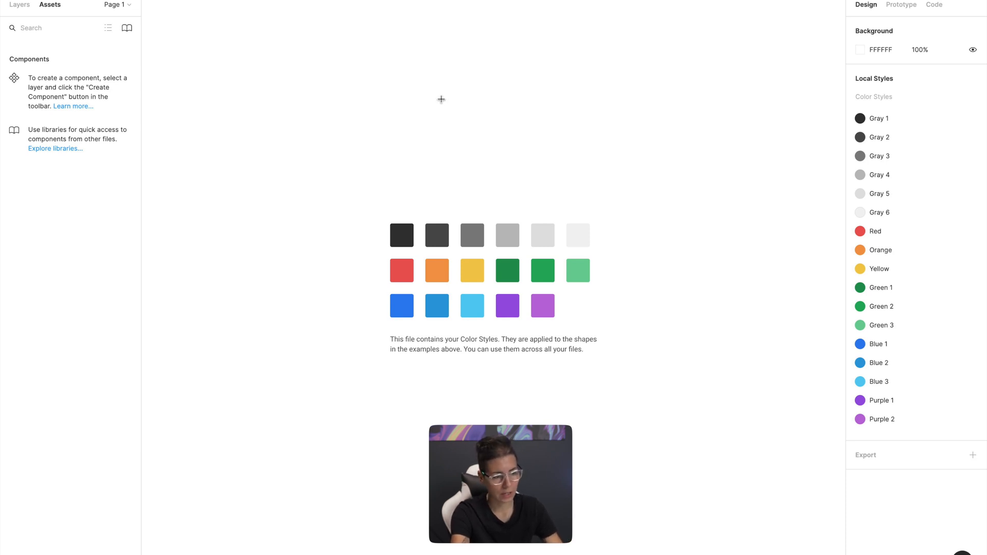
{"action": "left_click", "coordinate": [440, 98]}
{"action": "left_click", "coordinate": [860, 187]}
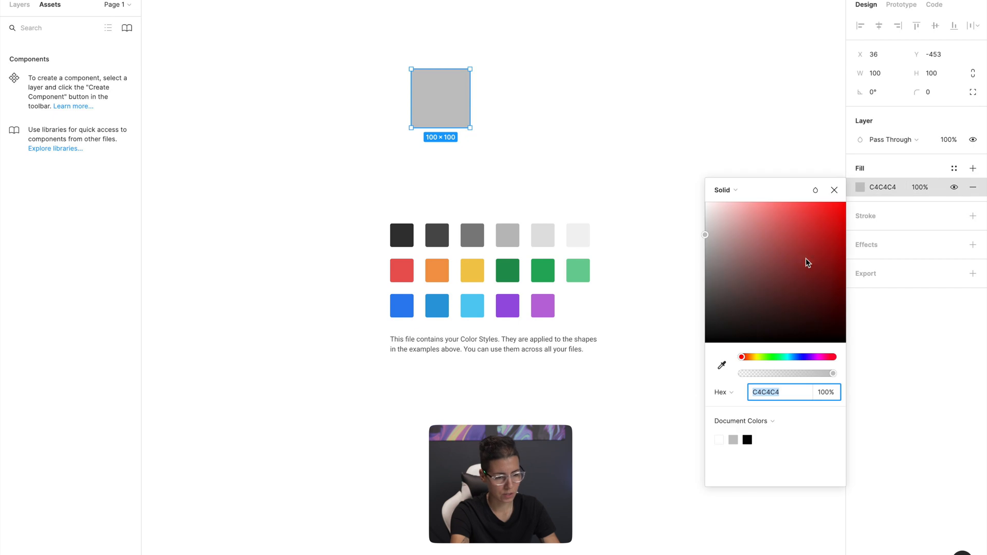
{"action": "left_click", "coordinate": [819, 357]}
{"action": "left_click_drag", "start_coordinate": [820, 268], "coordinate": [816, 215]}
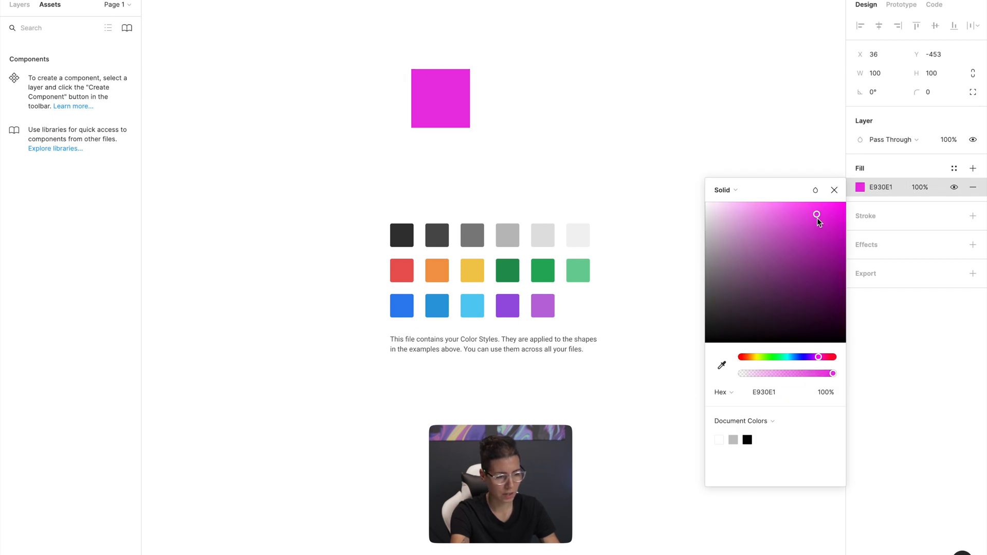
{"action": "left_click", "coordinate": [835, 191]}
Create a color style named Pink from the magenta square's fill
{"action": "left_click", "coordinate": [954, 171]}
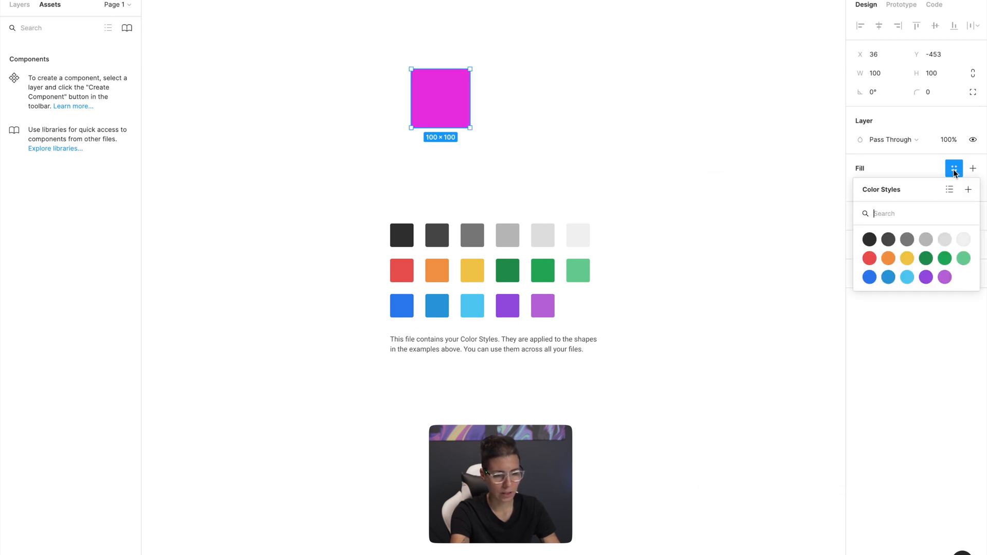
{"action": "left_click", "coordinate": [967, 193]}
{"action": "type", "text": "pink"}
{"action": "key", "text": "super+a"}
{"action": "type", "text": "Pink"}
{"action": "left_click", "coordinate": [576, 307]}
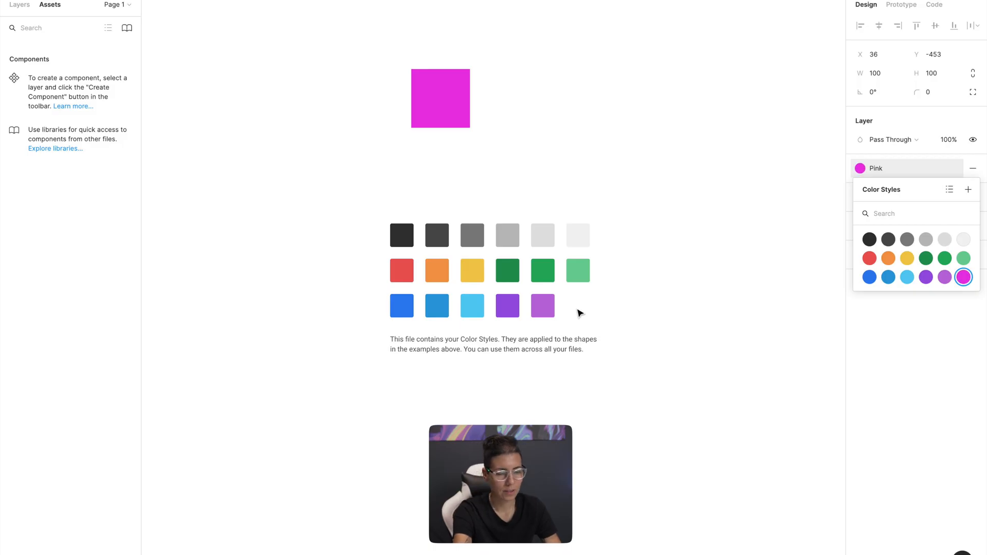
Delete the Pink color style and remove the magenta square from the canvas
{"action": "right_click", "coordinate": [964, 286]}
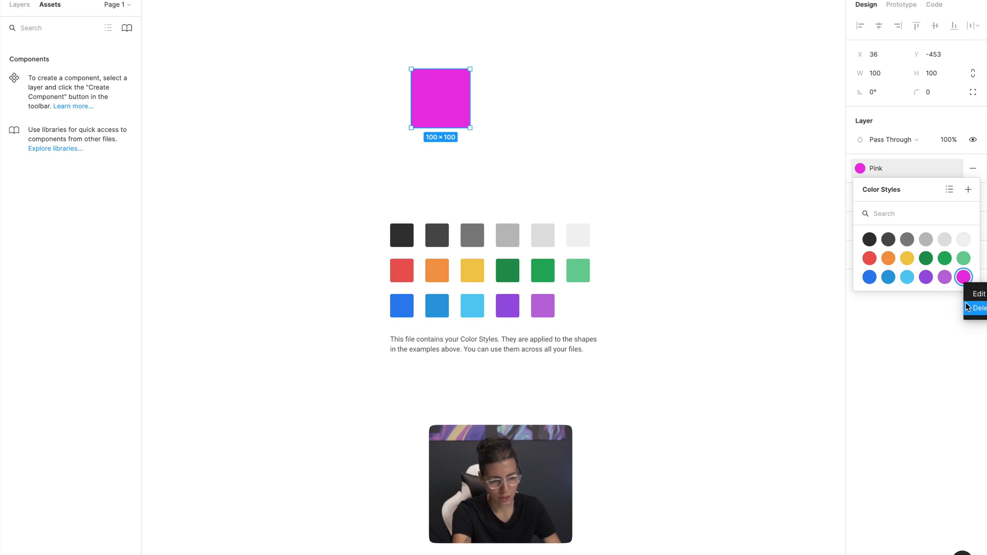
{"action": "left_click", "coordinate": [968, 308]}
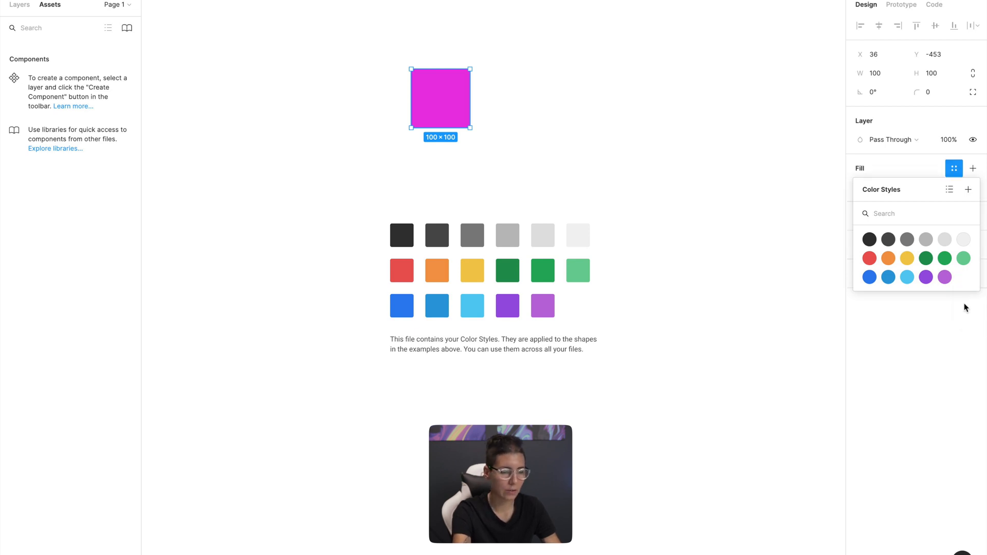
{"action": "left_click", "coordinate": [624, 142]}
{"action": "left_click", "coordinate": [448, 98]}
{"action": "key", "text": "Delete"}
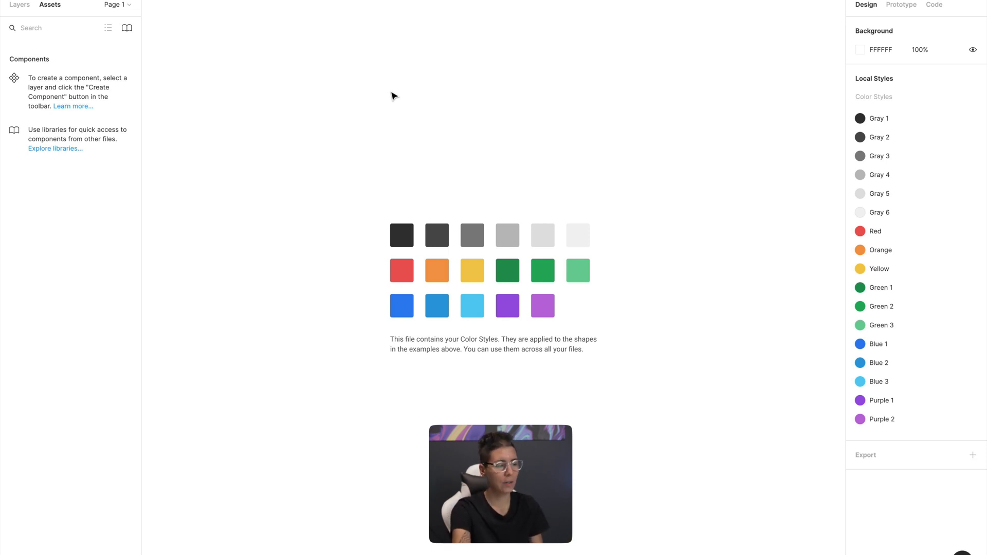
Publish the color styles of the Demo Colors Styles file as a team library
{"action": "left_click", "coordinate": [16, 7]}
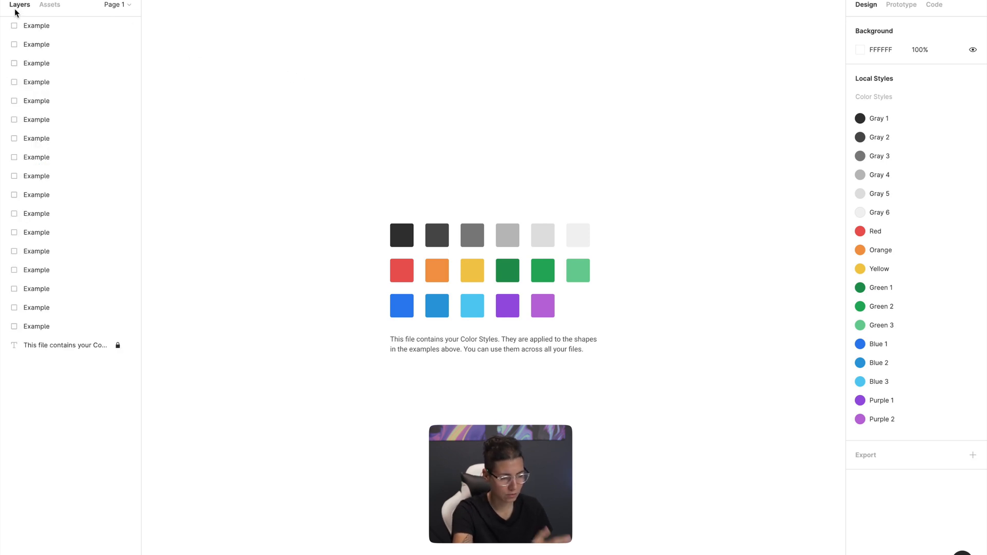
{"action": "left_click", "coordinate": [52, 5]}
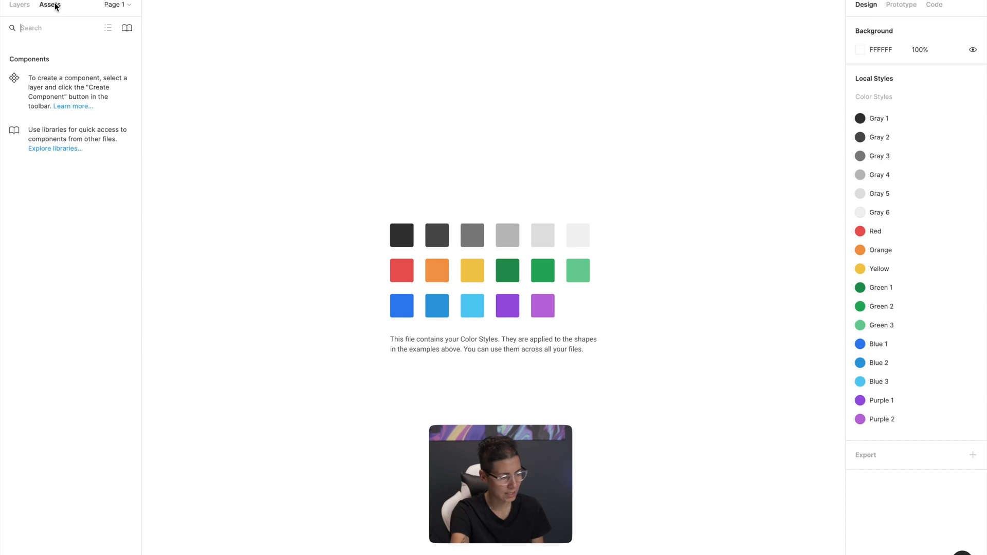
{"action": "left_click", "coordinate": [127, 28]}
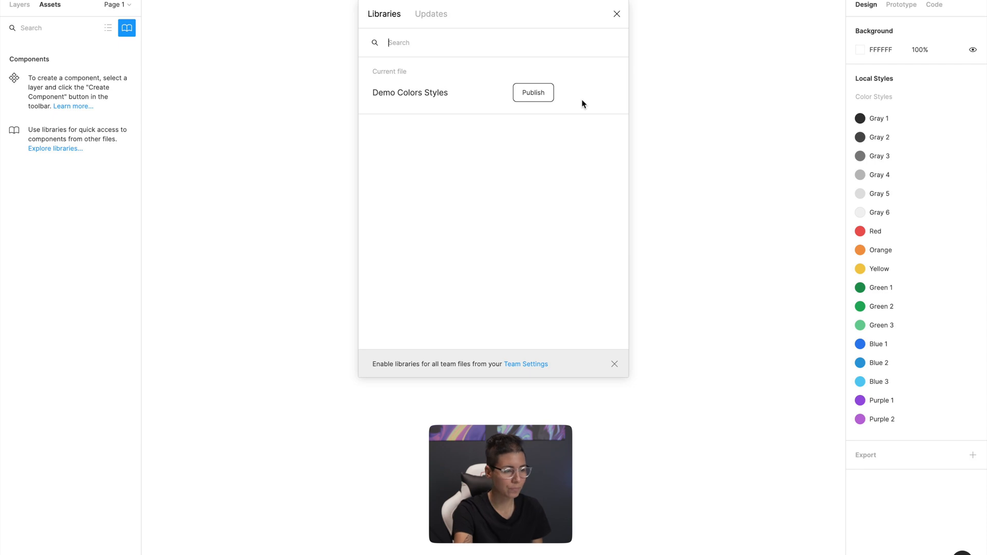
{"action": "left_click", "coordinate": [540, 93]}
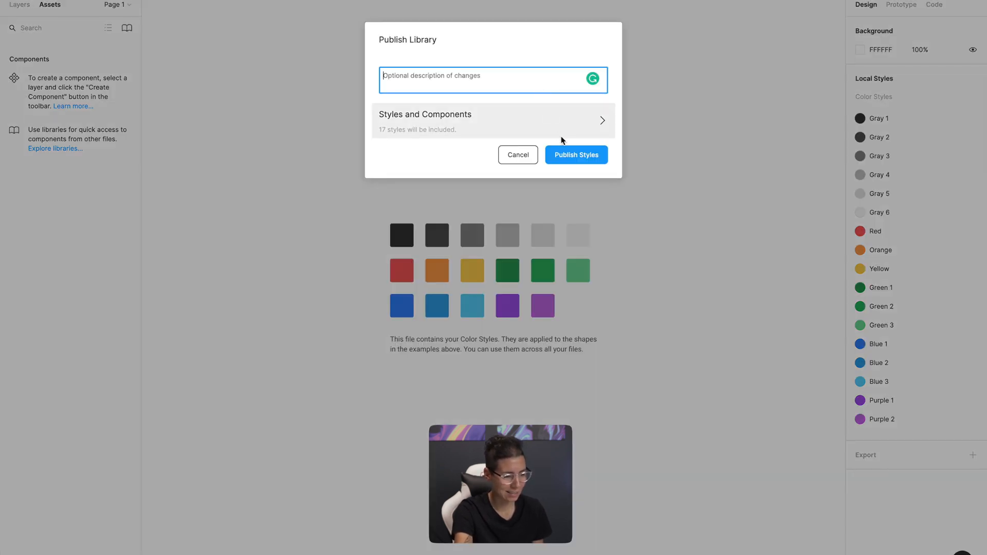
{"action": "left_click", "coordinate": [569, 156]}
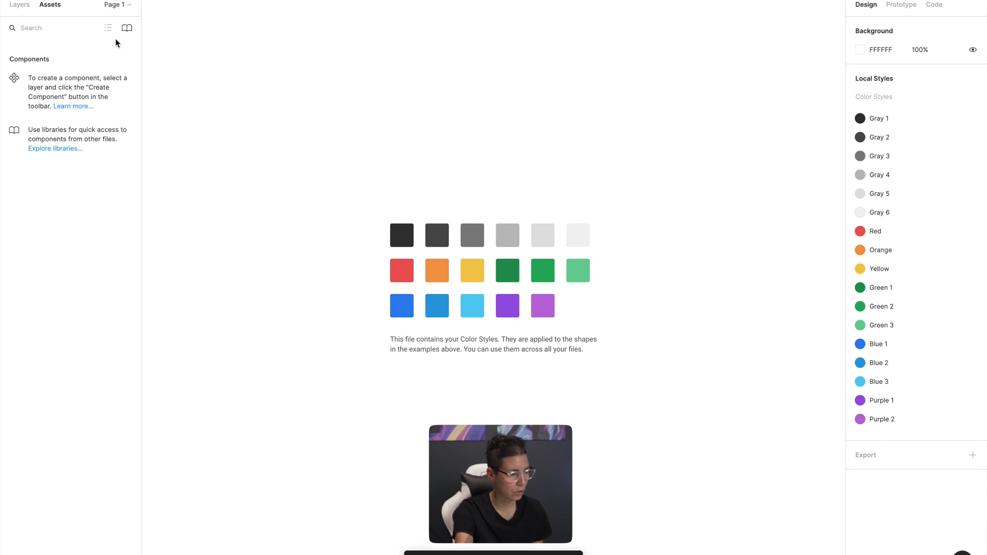
Return to the Design System project and open the UI Kit file
{"action": "left_click", "coordinate": [12, 1]}
{"action": "left_click", "coordinate": [28, 6]}
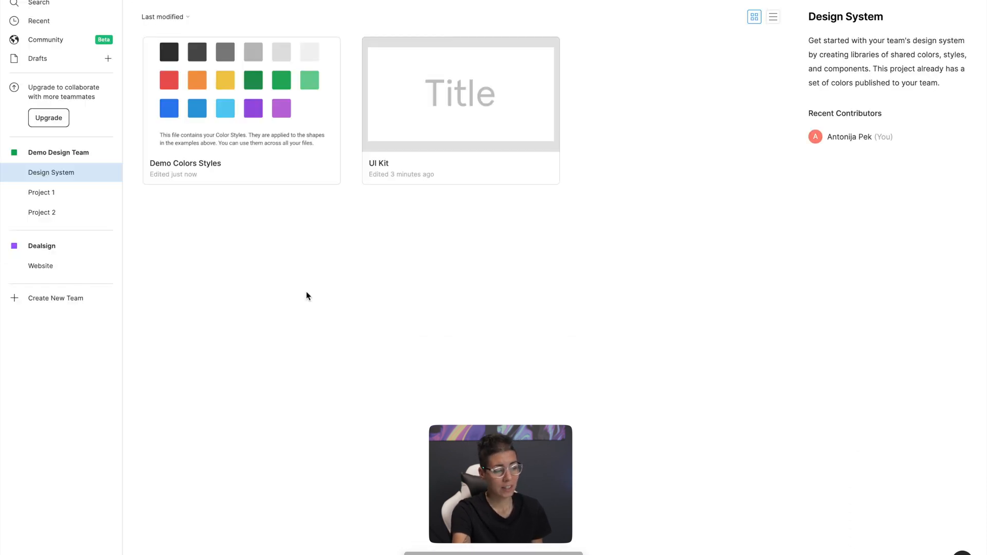
{"action": "double_click", "coordinate": [442, 128]}
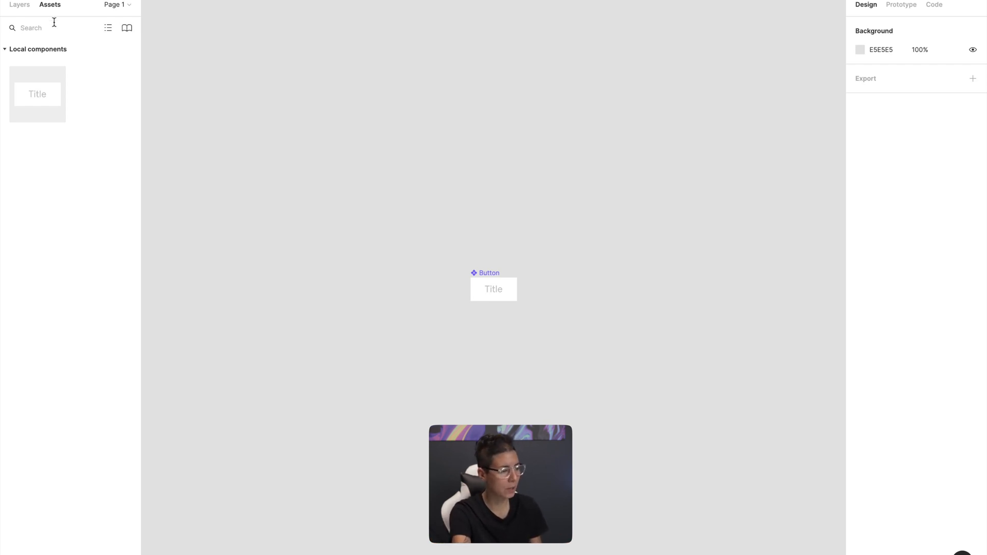
Enable the Demo Colors Styles library in the UI Kit file, with the Button component's fill styles open
{"action": "left_click", "coordinate": [127, 28]}
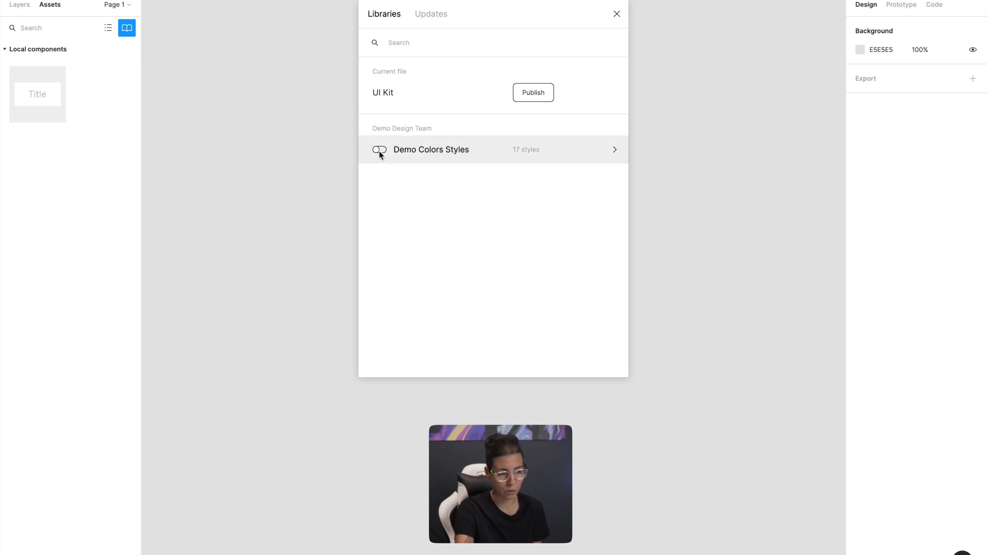
{"action": "left_click", "coordinate": [617, 14]}
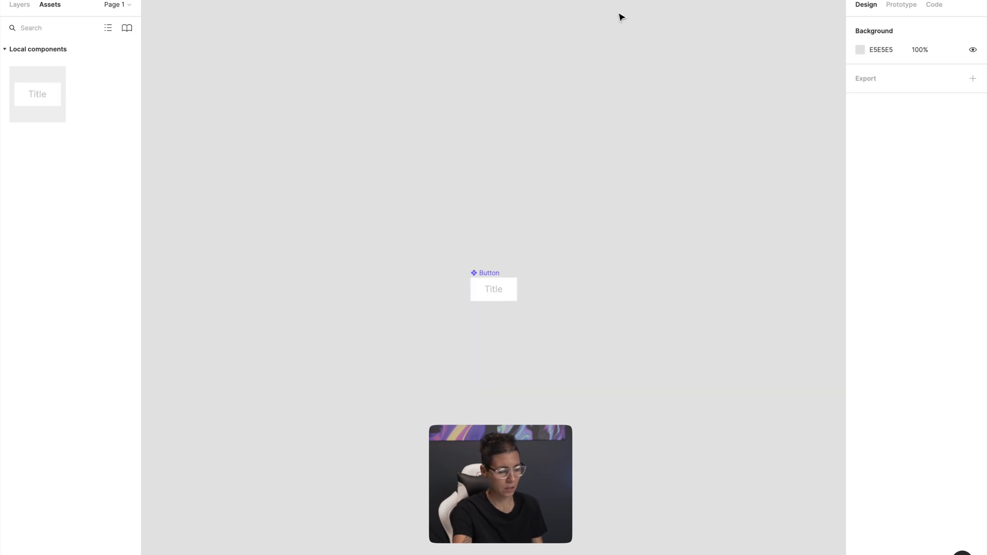
{"action": "left_click", "coordinate": [481, 286]}
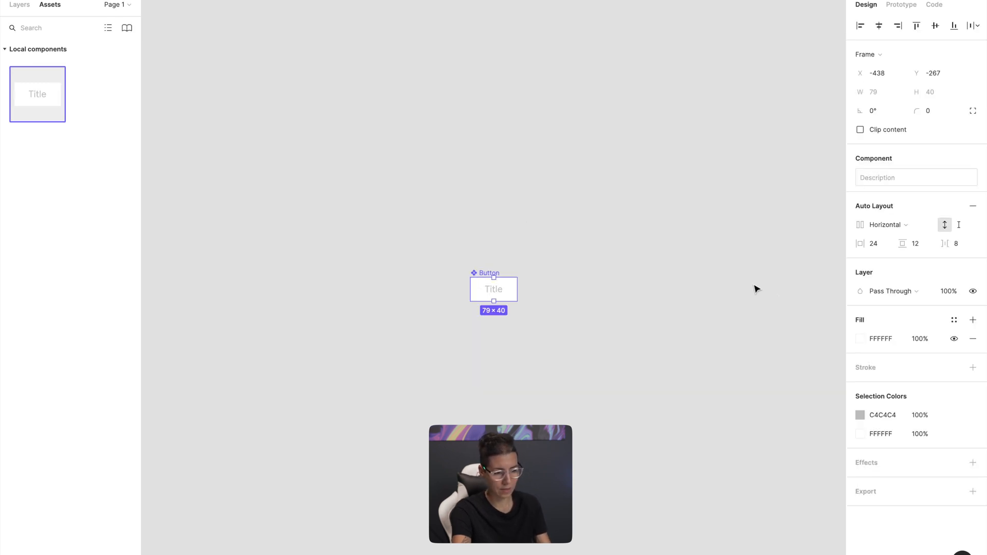
{"action": "left_click", "coordinate": [954, 321]}
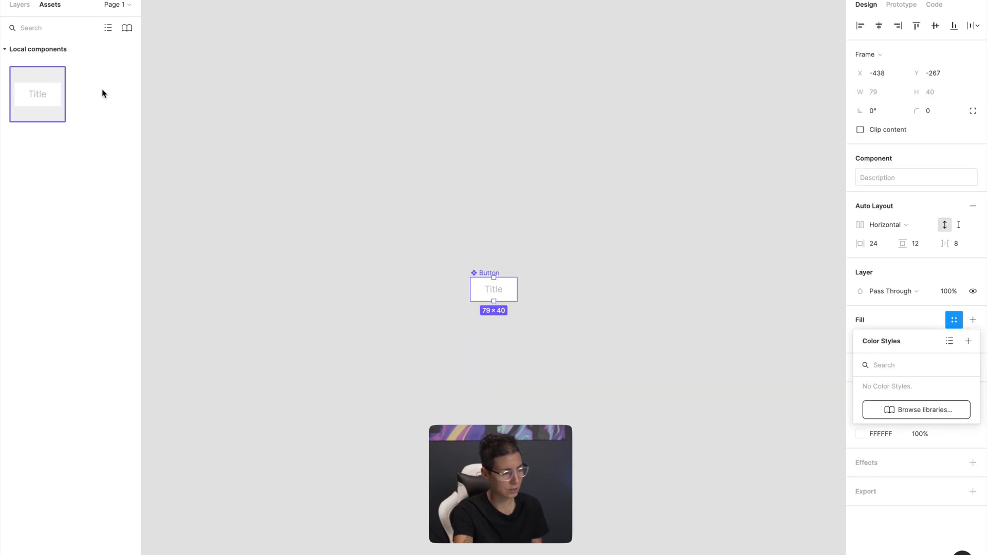
{"action": "left_click", "coordinate": [129, 31]}
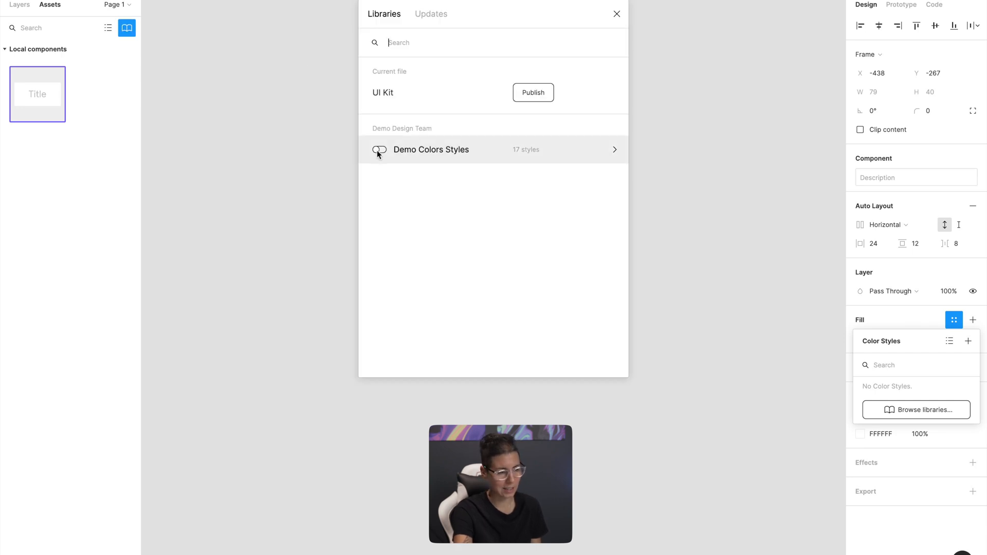
{"action": "left_click", "coordinate": [379, 149]}
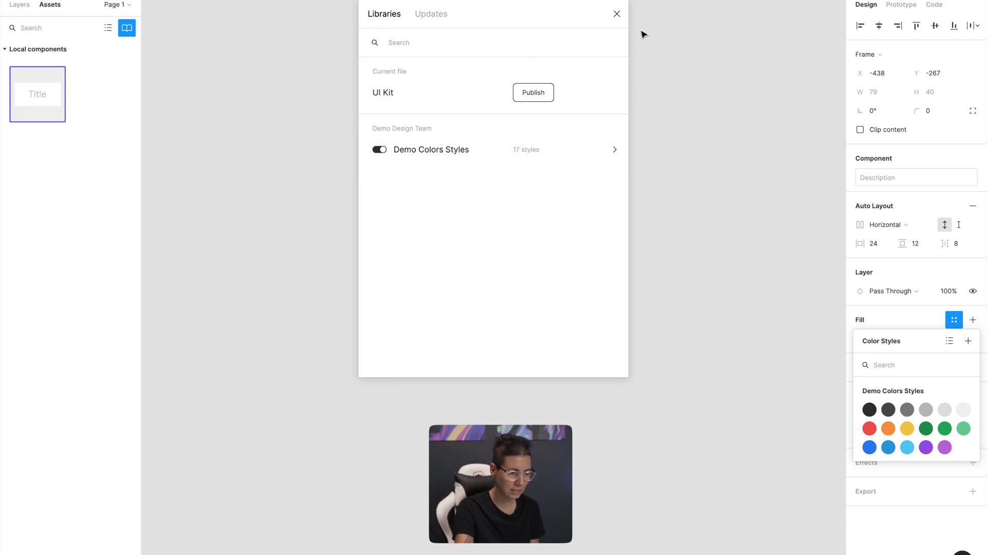
{"action": "left_click", "coordinate": [617, 14]}
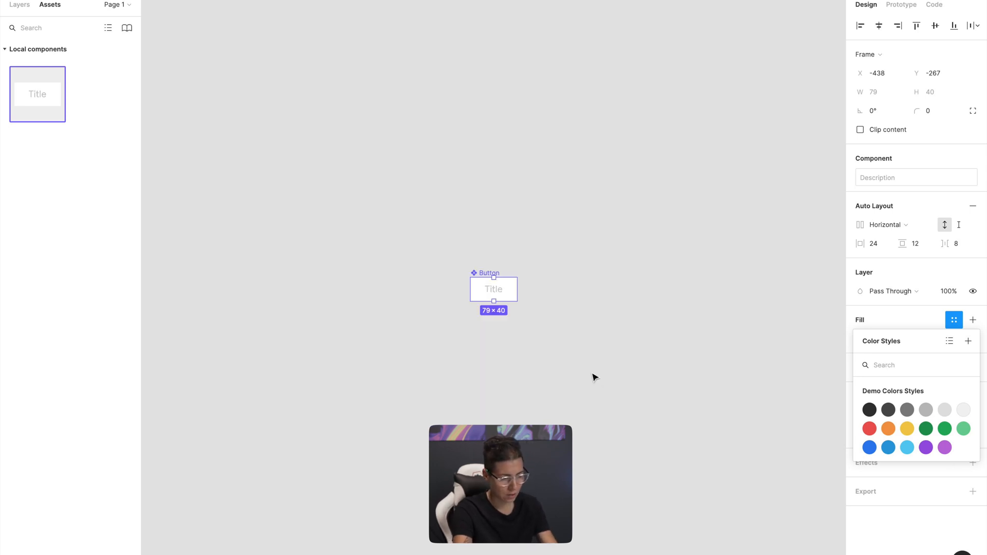
Apply the Yellow library style to the Button component's fill and Gray 1 to its Title text
{"action": "left_click", "coordinate": [907, 429]}
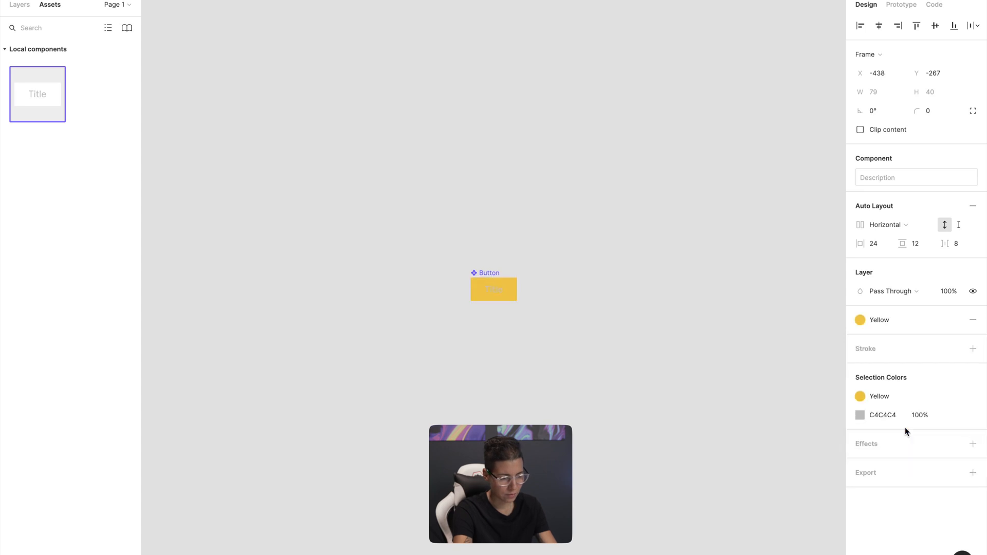
{"action": "left_click", "coordinate": [555, 317]}
{"action": "double_click", "coordinate": [505, 295]}
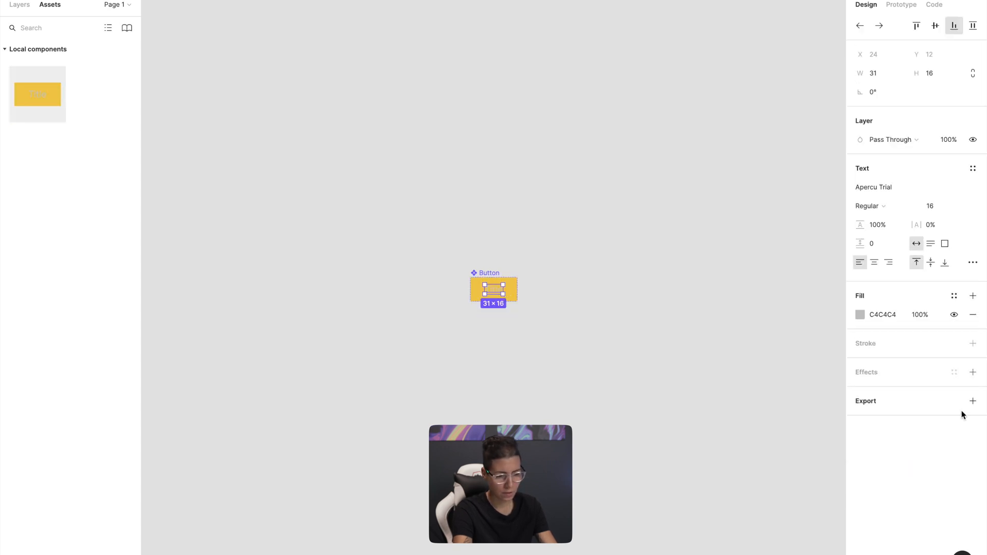
{"action": "left_click", "coordinate": [955, 296]}
{"action": "left_click", "coordinate": [866, 384]}
{"action": "left_click", "coordinate": [710, 390]}
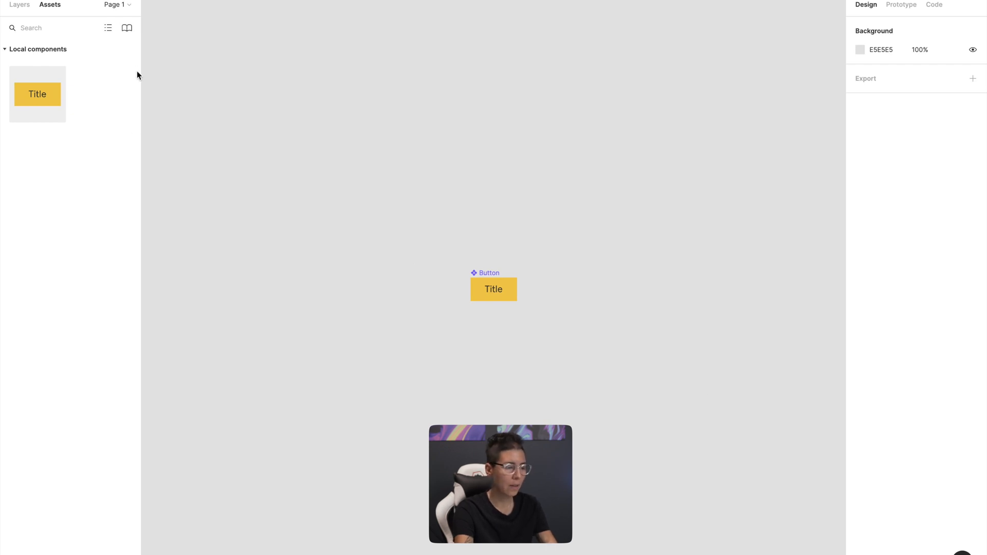
Try to publish the UI Kit file with its Button component as a team library
{"action": "left_click", "coordinate": [128, 32]}
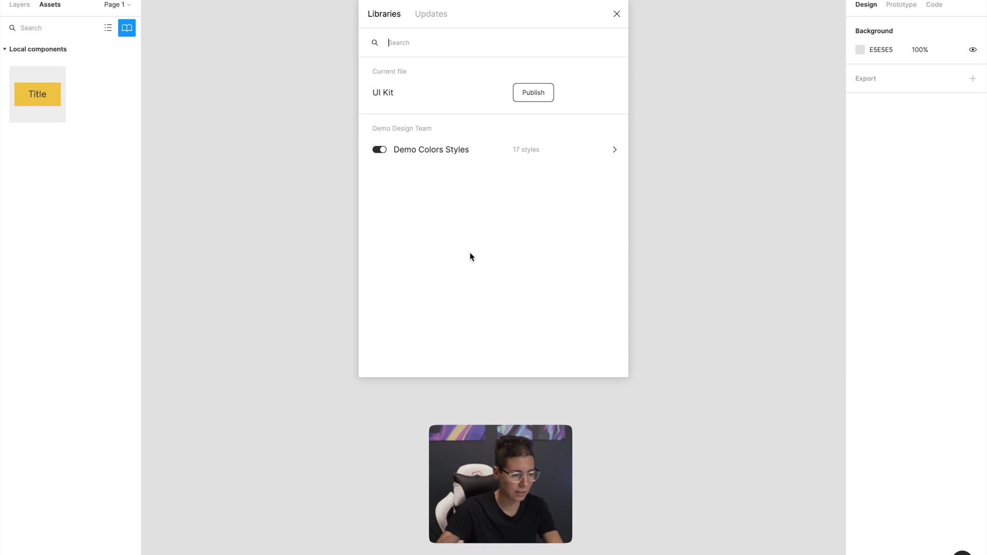
{"action": "left_click", "coordinate": [549, 99]}
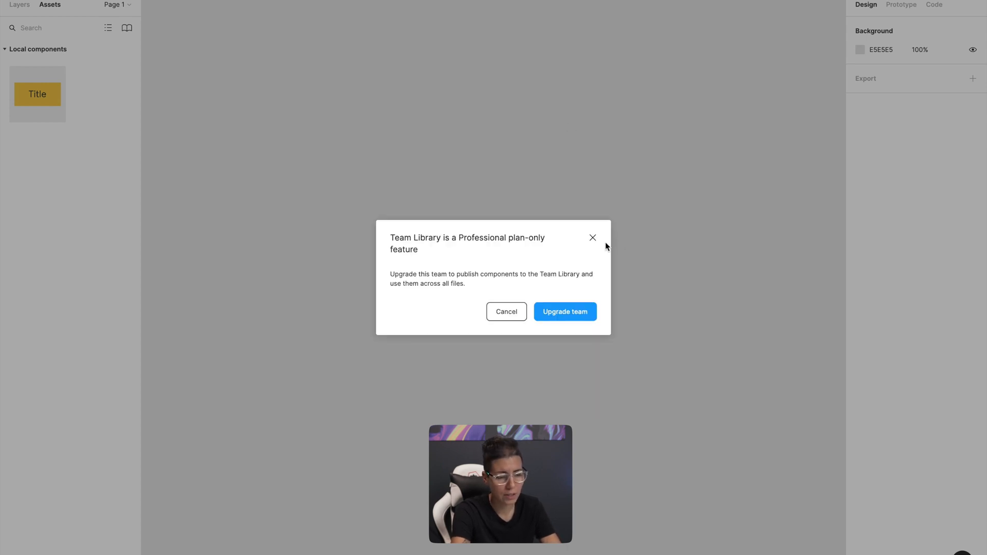
{"action": "left_click", "coordinate": [593, 239]}
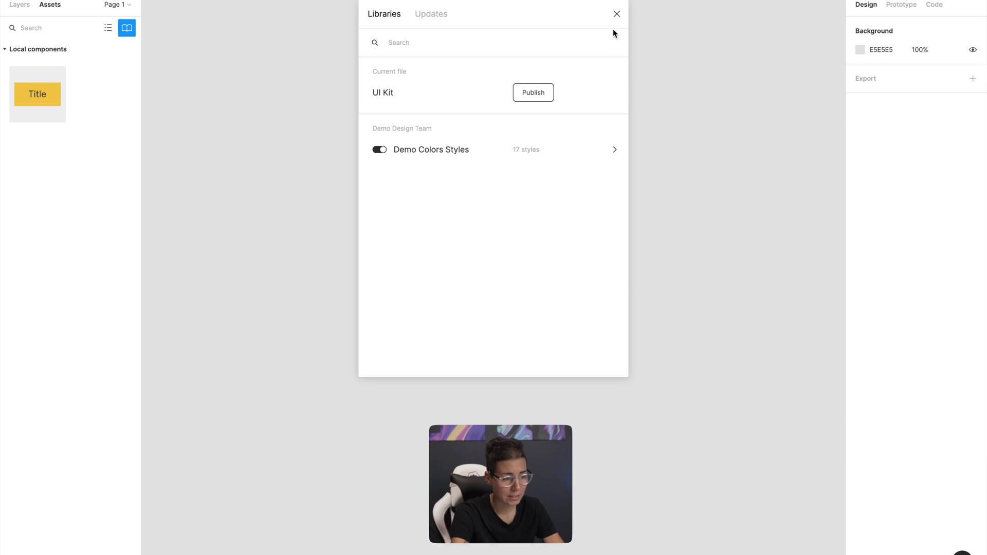
{"action": "left_click", "coordinate": [617, 15]}
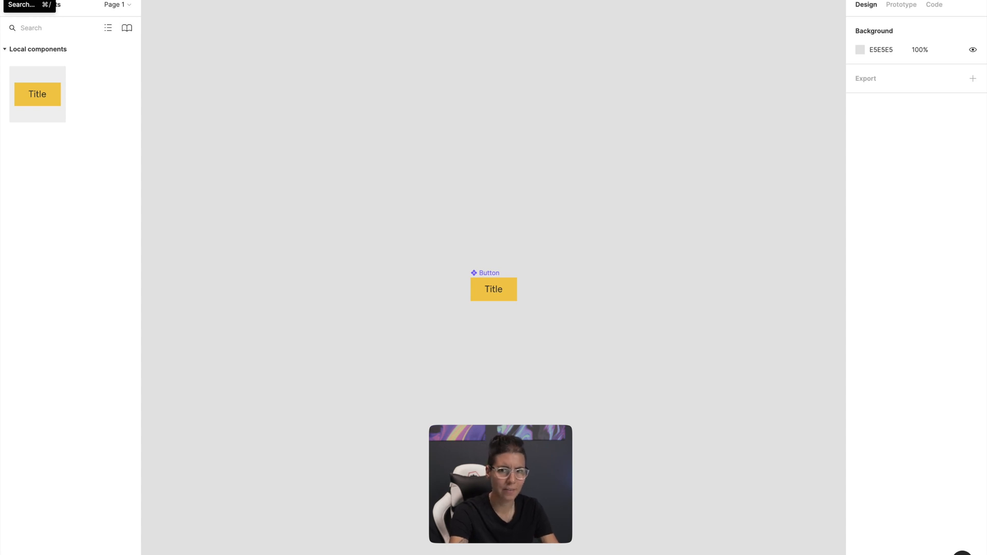
Leave the UI Kit file and open File 1 in Project 2
{"action": "left_click", "coordinate": [14, 0]}
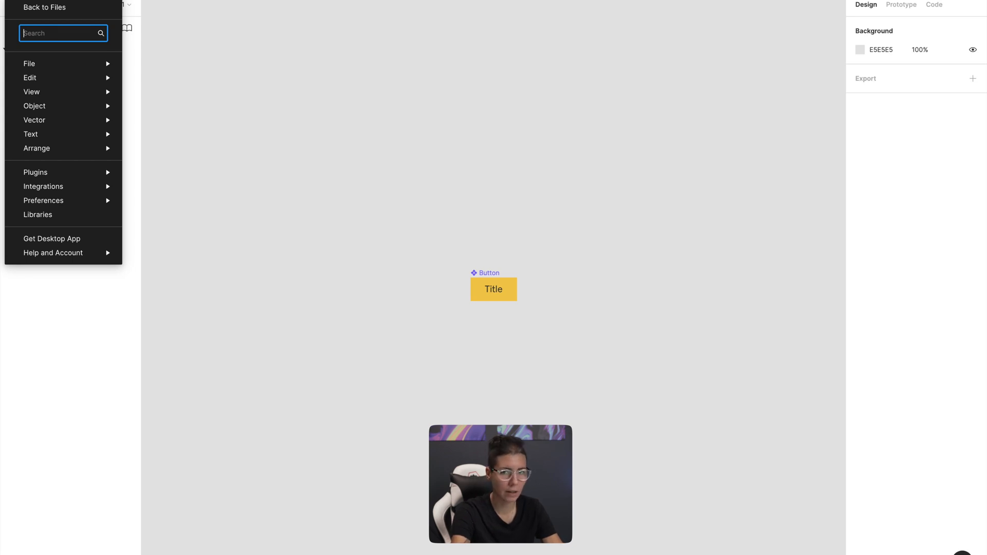
{"action": "left_click", "coordinate": [31, 6]}
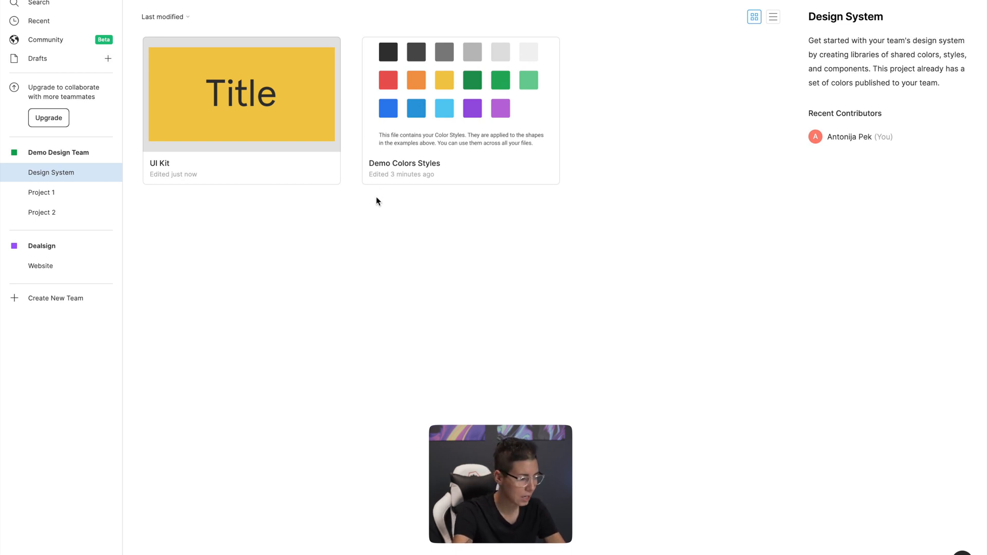
{"action": "left_click", "coordinate": [48, 217]}
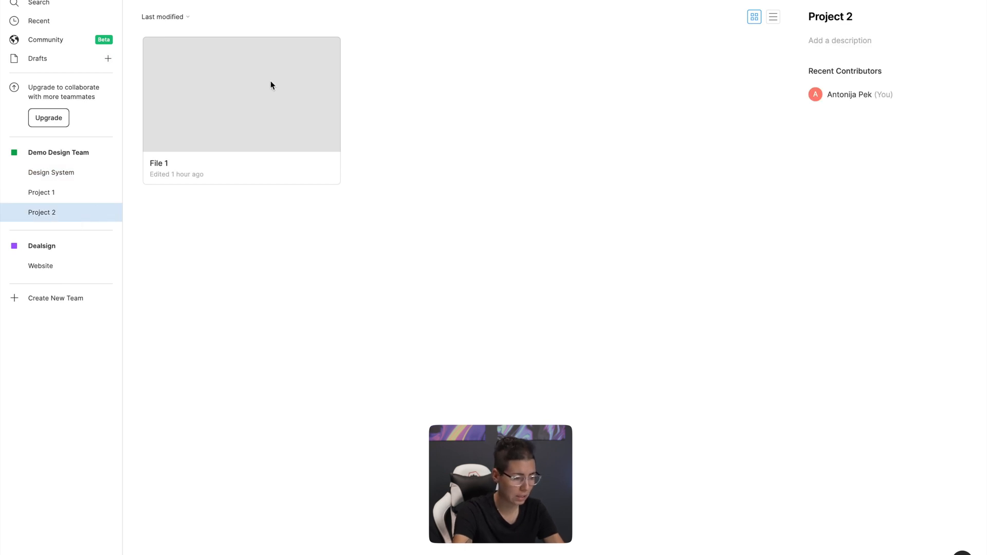
{"action": "double_click", "coordinate": [273, 113]}
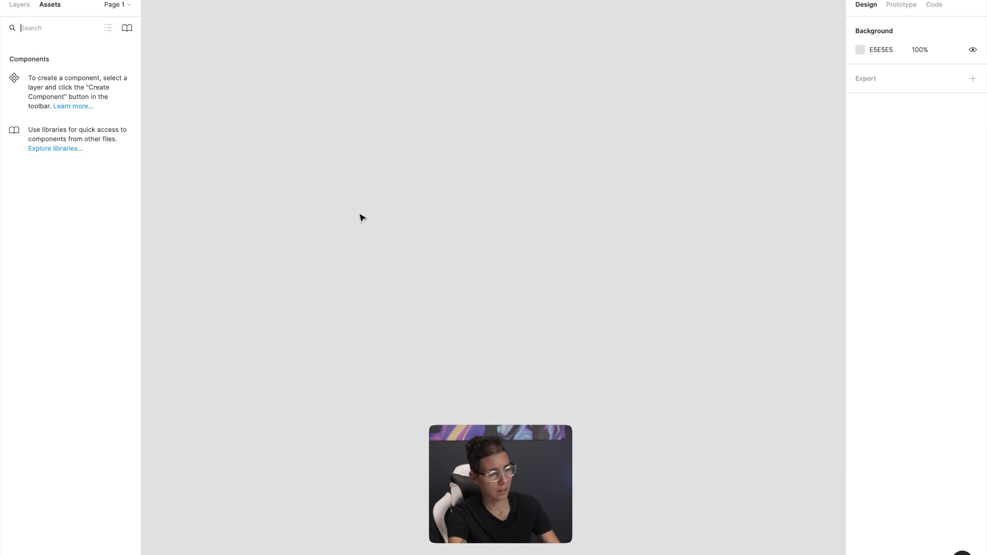
Draw a rectangle about 613 × 467 in the middle of the empty canvas in File 1
{"action": "type", "text": "r"}
{"action": "left_click", "coordinate": [89, 28]}
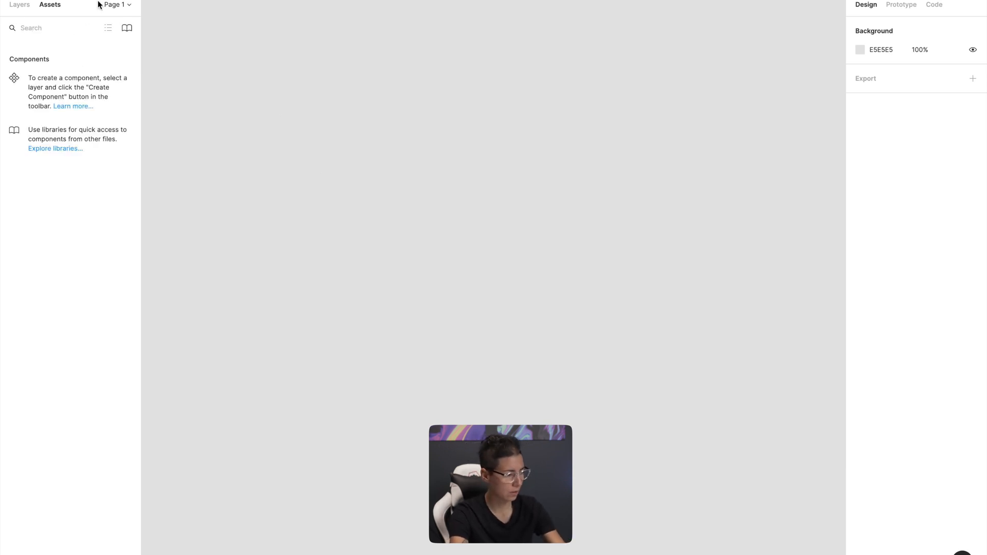
{"action": "left_click_drag", "start_coordinate": [309, 136], "coordinate": [669, 411]}
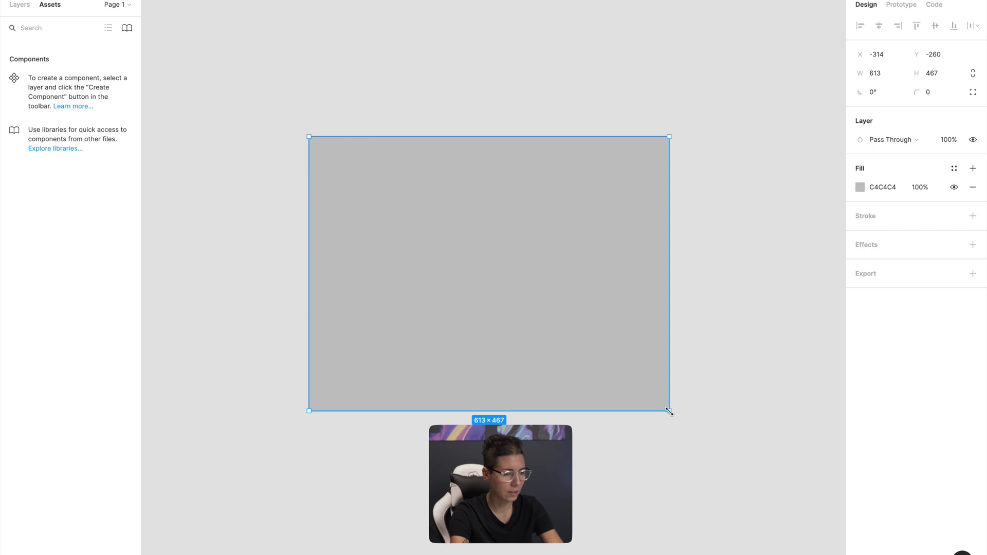
Make sure the Demo Colors Styles library is enabled in File 1 and apply its Yellow style to the rectangle's fill
{"action": "left_click", "coordinate": [130, 30]}
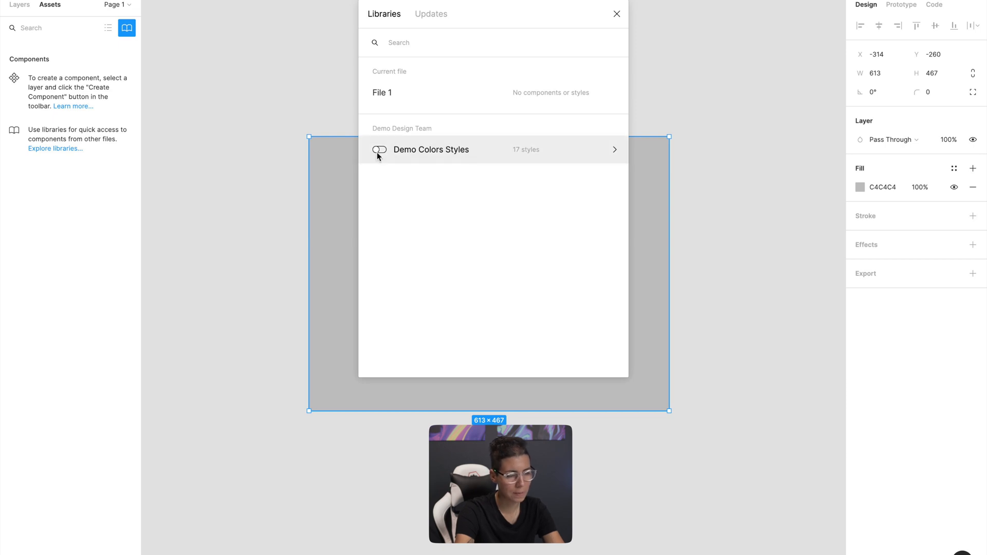
{"action": "left_click", "coordinate": [617, 14]}
{"action": "left_click", "coordinate": [954, 168]}
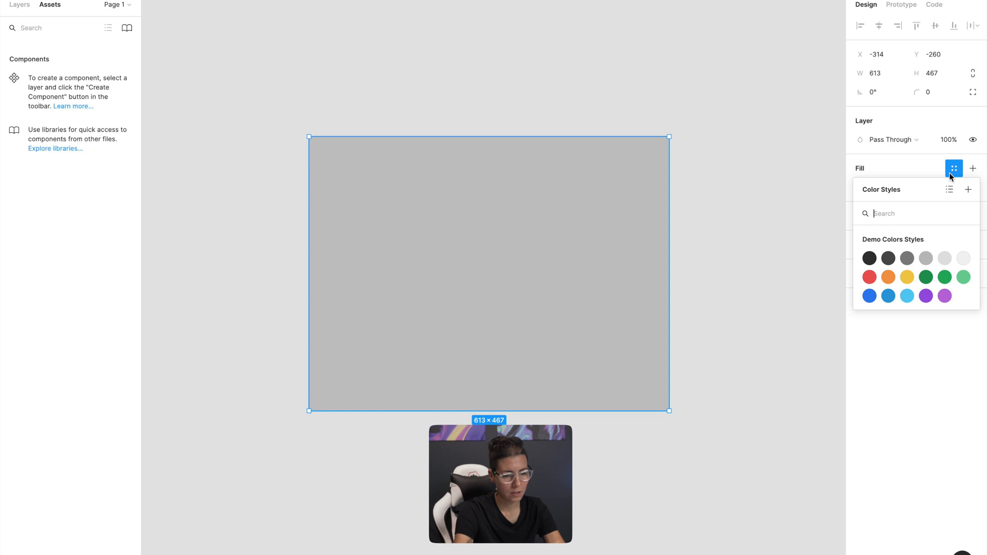
{"action": "left_click", "coordinate": [907, 277]}
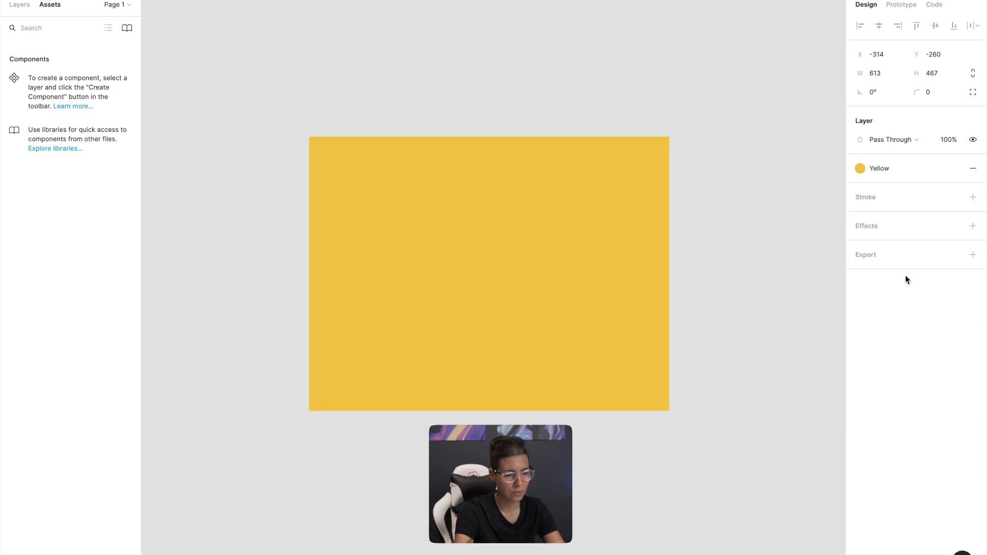
Switch the rectangle's fill to the Blue 3 library style and deselect the rectangle
{"action": "left_click", "coordinate": [891, 175]}
{"action": "left_click", "coordinate": [909, 294]}
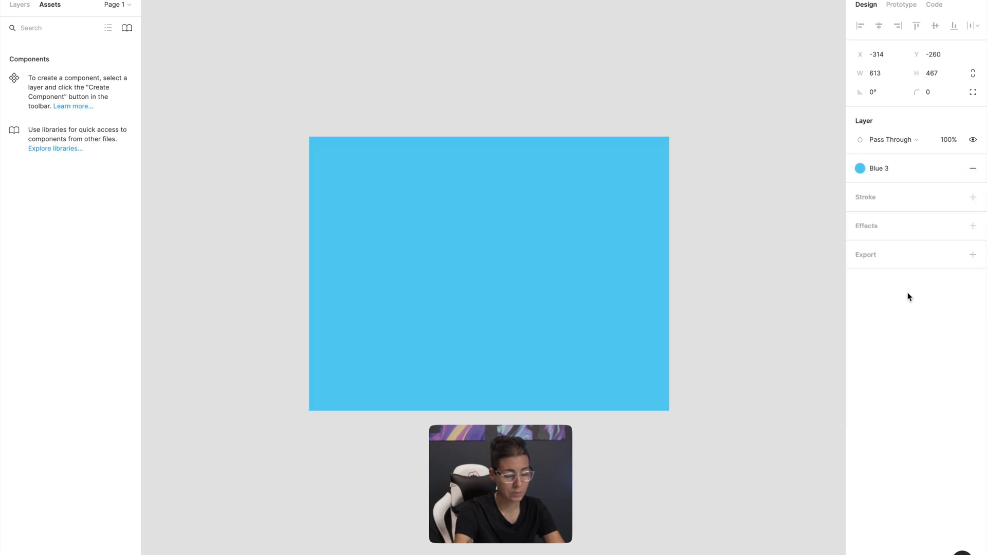
{"action": "left_click", "coordinate": [710, 252]}
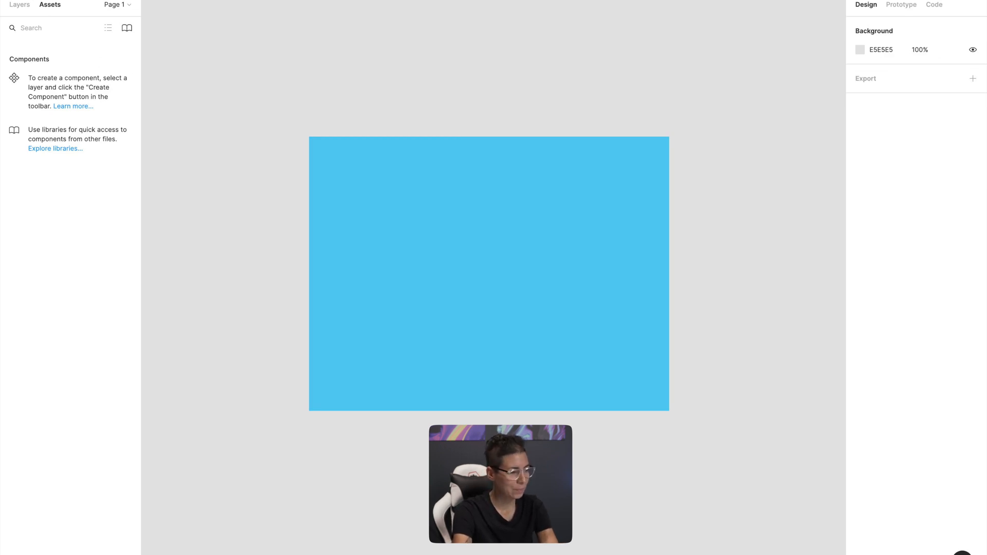
Return from File 1 to the file browser and open the Demo Design Team overview
{"action": "left_click", "coordinate": [13, 2]}
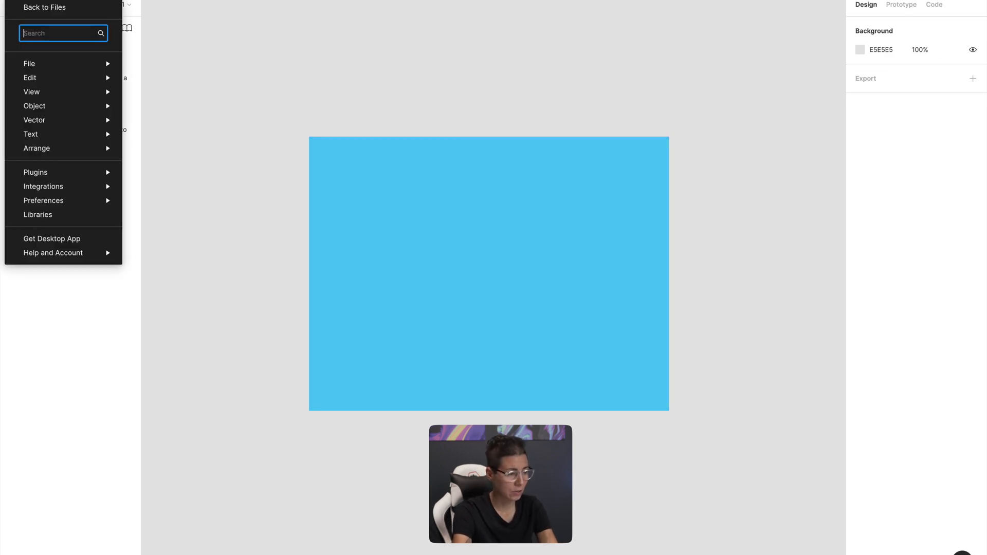
{"action": "left_click", "coordinate": [37, 10]}
{"action": "left_click", "coordinate": [72, 153]}
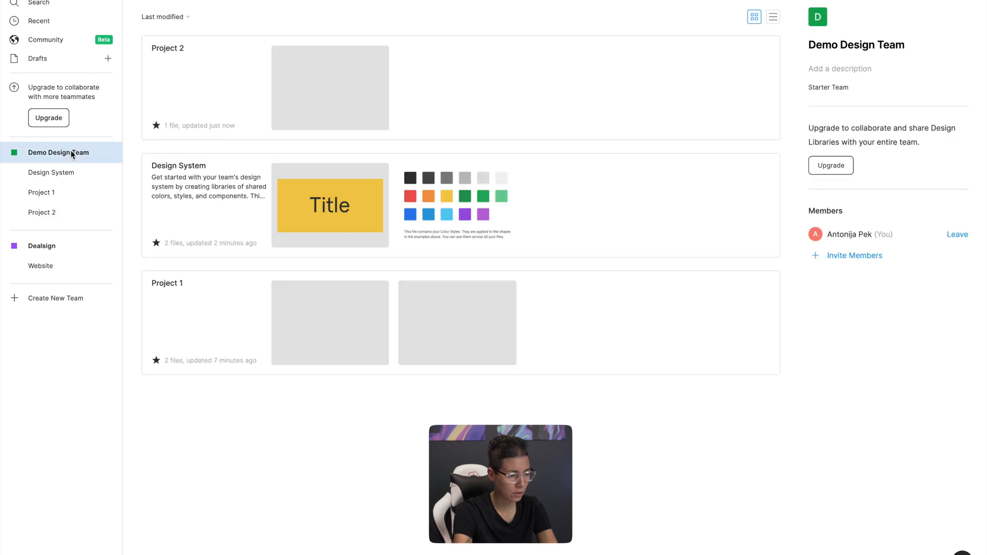